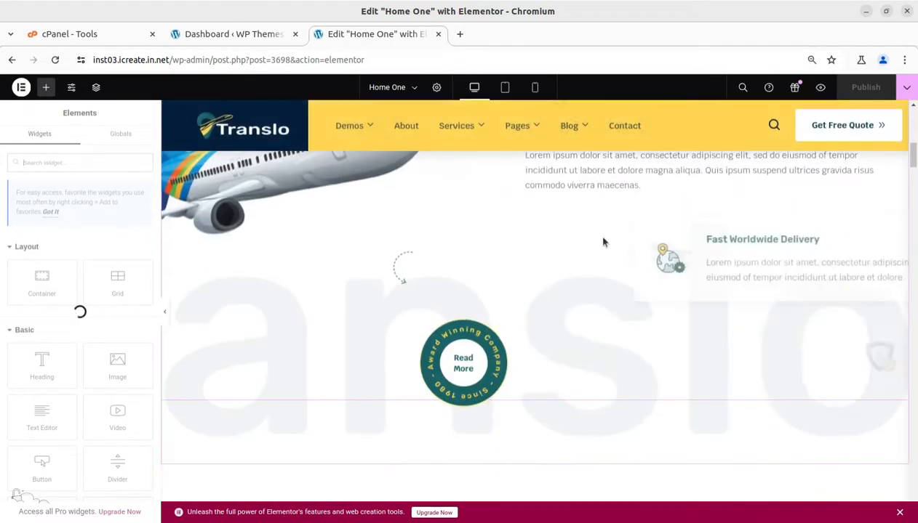
scroll(610, 275, up, 2)
- Select the About Company section so its Edit About One settings fill the side panel
click(901, 277)
mouse_move(306, 364)
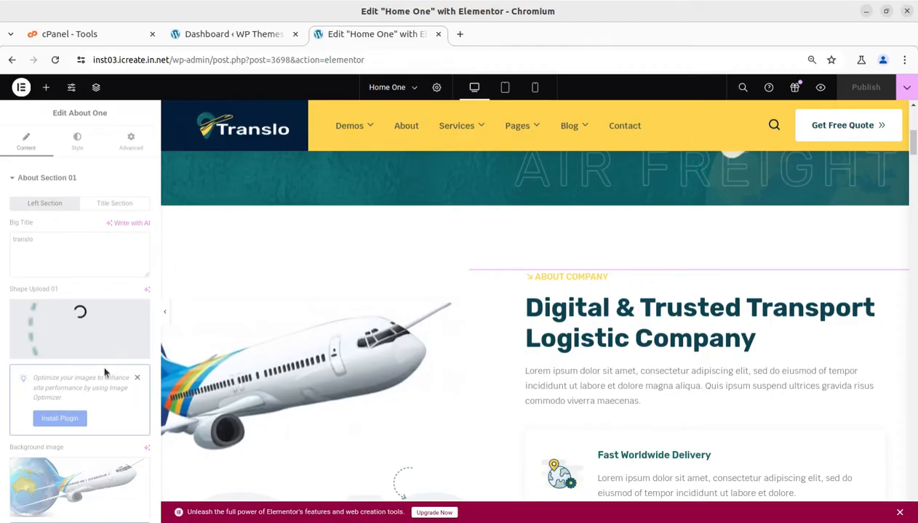
- Review the 'Elementor widget panel not loading' article in Firefox, highlighting its title, issue description and plugin-conflict solution
key(alt+Tab)
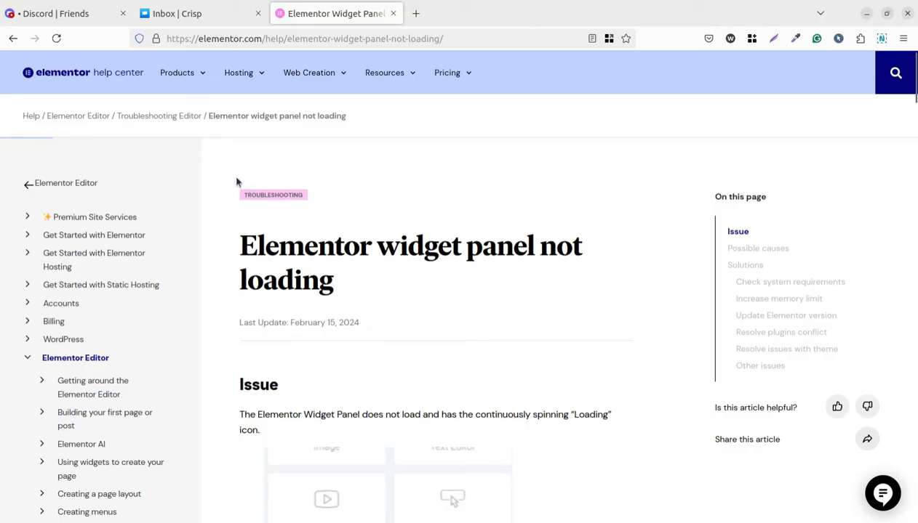
drag(241, 248, 541, 247)
scroll(247, 428, down, 1)
drag(239, 346, 287, 346)
scroll(407, 380, down, 2)
scroll(384, 373, down, 2)
drag(263, 397, 268, 400)
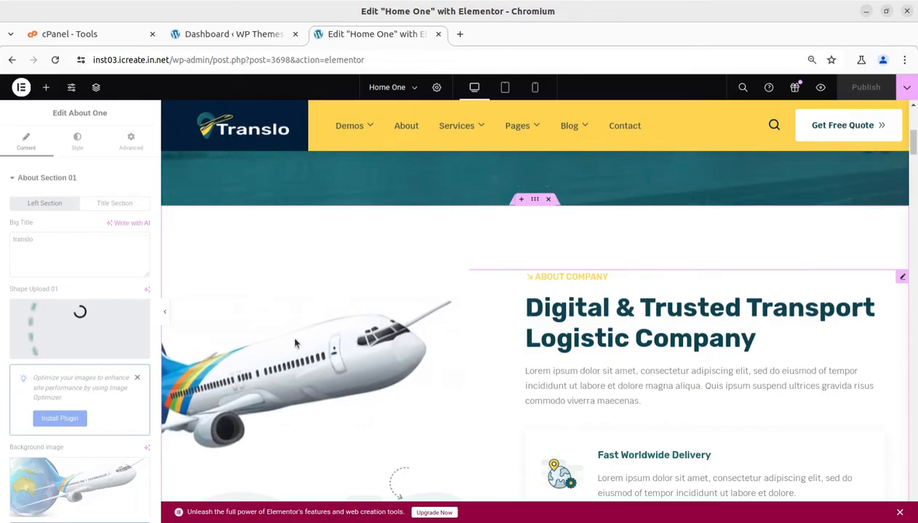
- Check the Installed Plugins list in the WordPress dashboard and highlight Elementor's version number
click(247, 35)
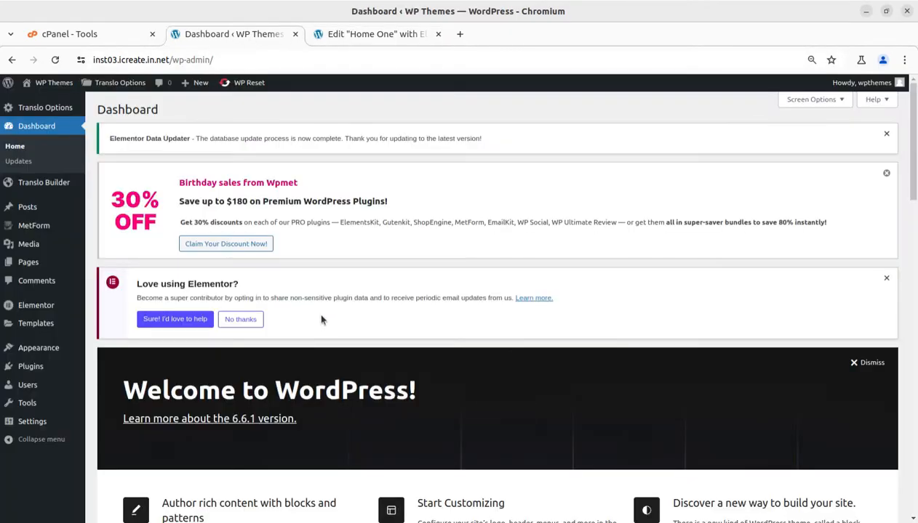
click(354, 34)
click(247, 34)
click(108, 368)
drag(305, 256, 323, 256)
- After glancing at the editor tab, go to Elementor's Tools page from the plugins list
click(363, 34)
click(231, 34)
click(135, 253)
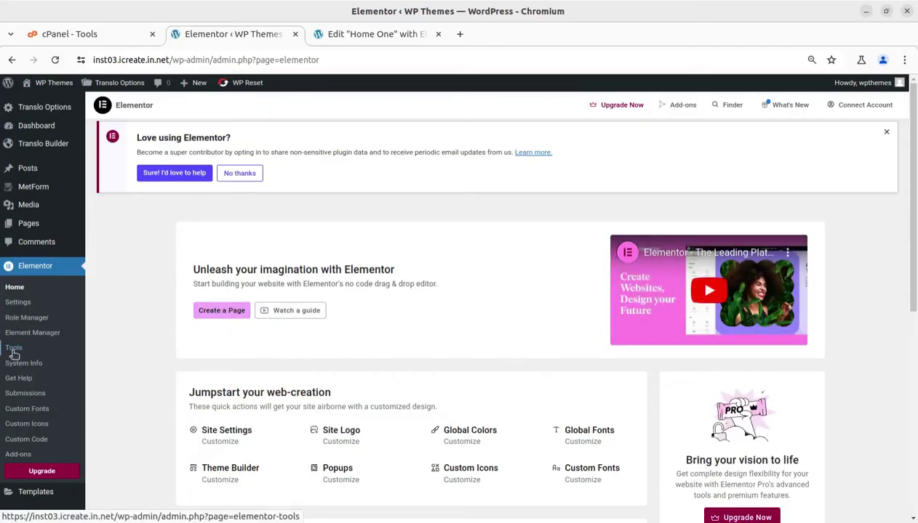
click(13, 350)
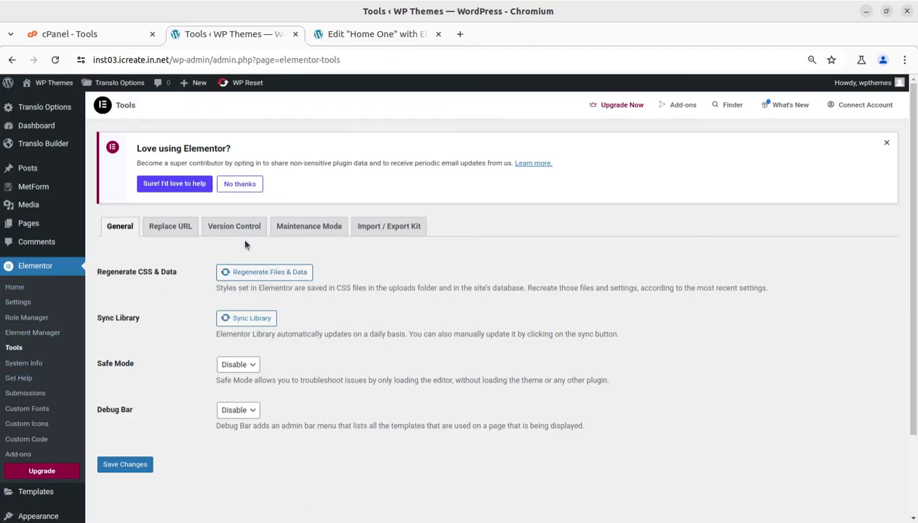
- Review Version Control's rollback list from 3.23.2, keeping 3.23.1 selected without rolling back
click(234, 226)
click(248, 314)
click(558, 302)
click(247, 315)
click(457, 309)
click(367, 35)
click(231, 34)
scroll(58, 407, down, 3)
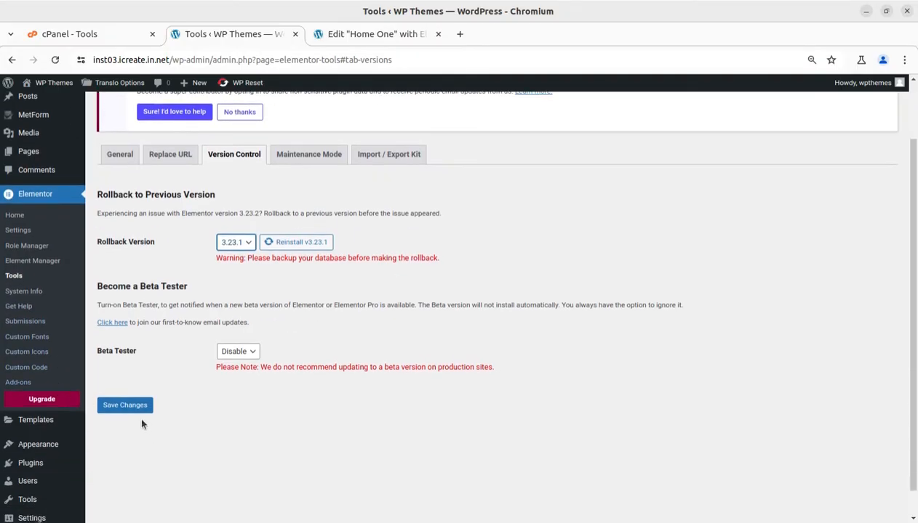
scroll(44, 436, down, 1)
- Check the PHP memory limit in Site Health's Info under the expanded Server details
click(112, 422)
click(525, 179)
scroll(419, 361, down, 5)
click(437, 370)
scroll(450, 363, down, 5)
scroll(465, 363, down, 1)
drag(424, 180, 439, 180)
scroll(472, 273, up, 2)
- Return to Installed Plugins and mark the WP Reset PRO plugin name
click(497, 349)
click(121, 329)
drag(176, 435, 121, 435)
- Check the Home One Elementor editor tab twice, returning to the plugins list each time
click(375, 34)
click(240, 37)
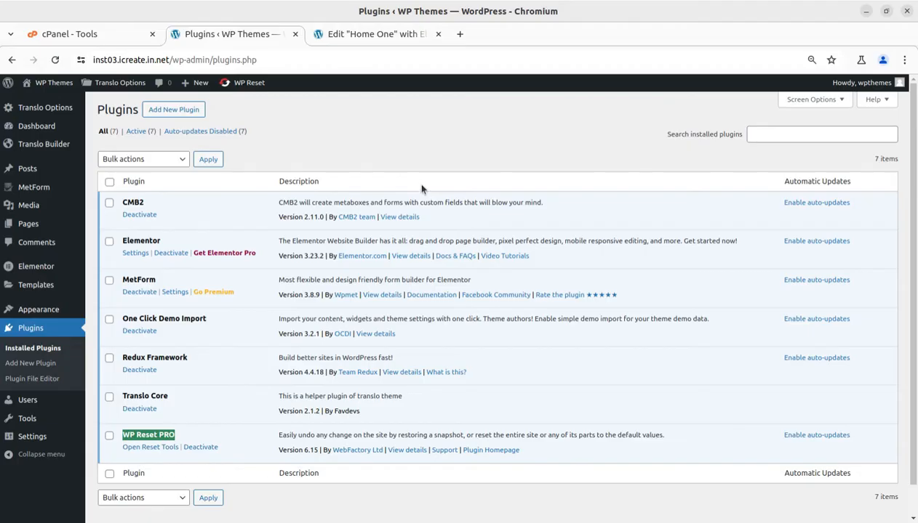
click(373, 34)
click(235, 33)
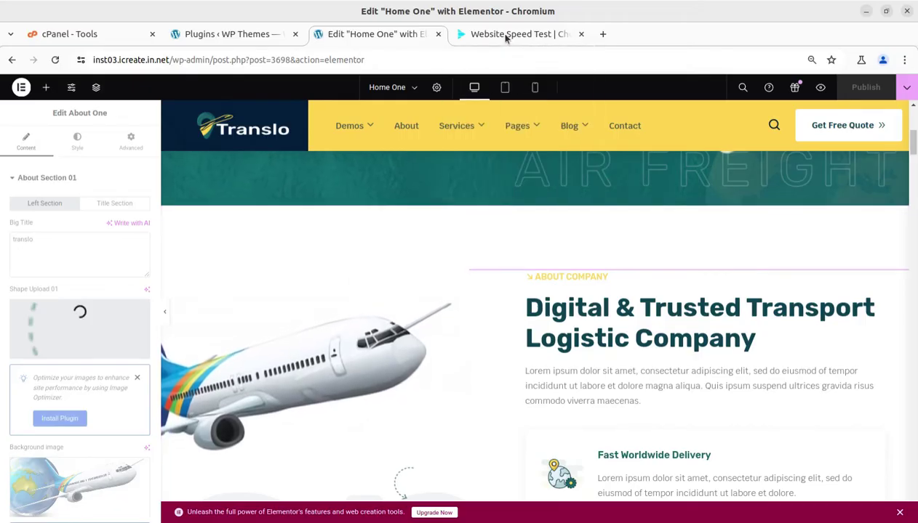
- Bring up GiftOfSpeed's page speed tools list from its site navigation
click(507, 34)
drag(93, 199, 819, 216)
click(394, 93)
scroll(184, 407, down, 2)
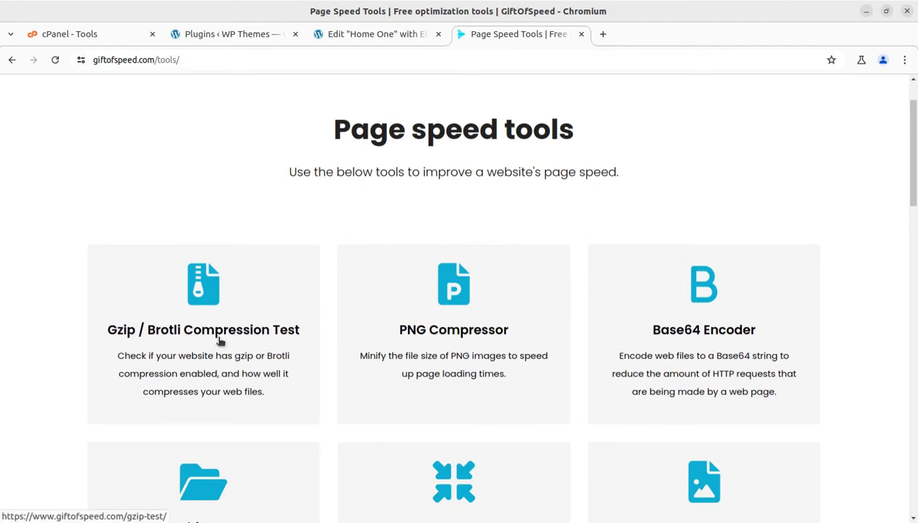
- Run the Gzip/Brotli test on inst03.icreate.in.net, confirm Gzip is enabled, then return to the Elementor tab
click(129, 335)
click(215, 271)
click(261, 346)
click(680, 269)
drag(122, 330, 262, 331)
scroll(362, 334, down, 2)
drag(319, 269, 349, 270)
click(361, 34)
- Switch to the cPanel Tools tab to reach its Software section
click(83, 34)
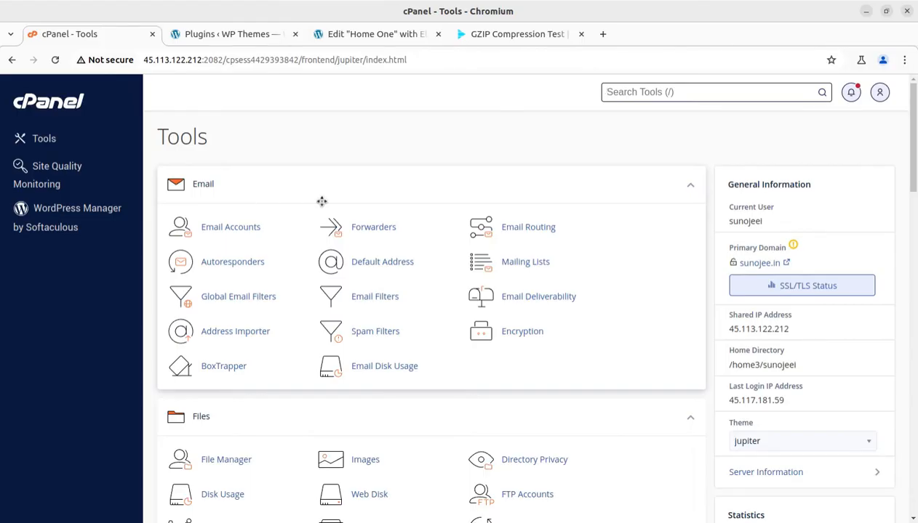
scroll(430, 311, down, 5)
scroll(430, 311, down, 3)
scroll(430, 312, down, 3)
scroll(428, 310, down, 3)
scroll(421, 301, down, 2)
scroll(413, 285, down, 2)
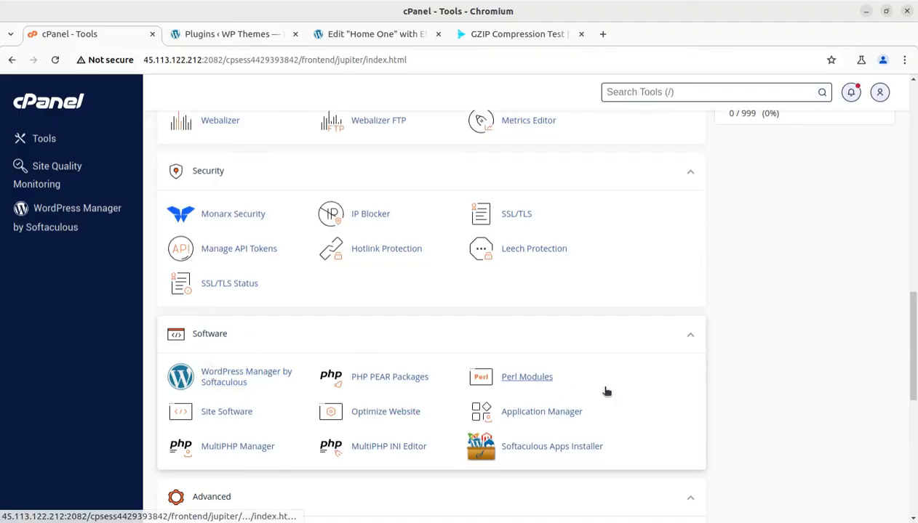